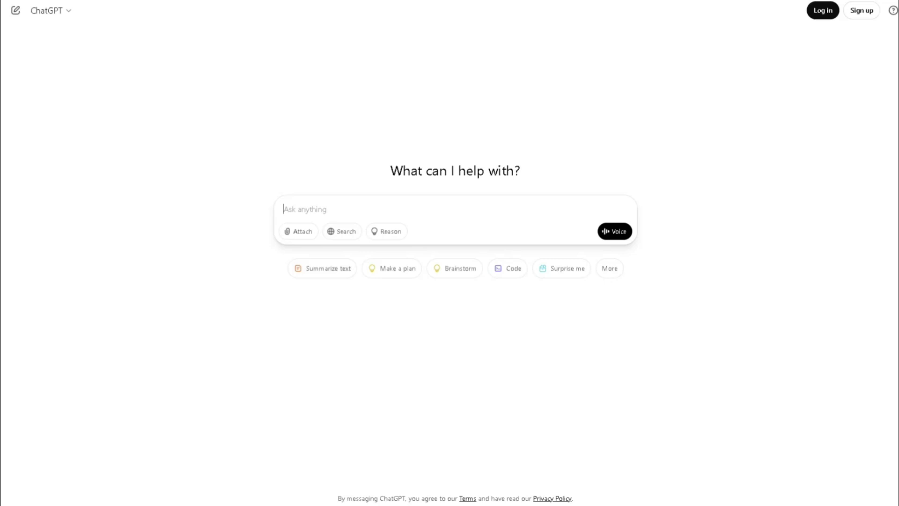
{"action": "type", "text": "how to "}
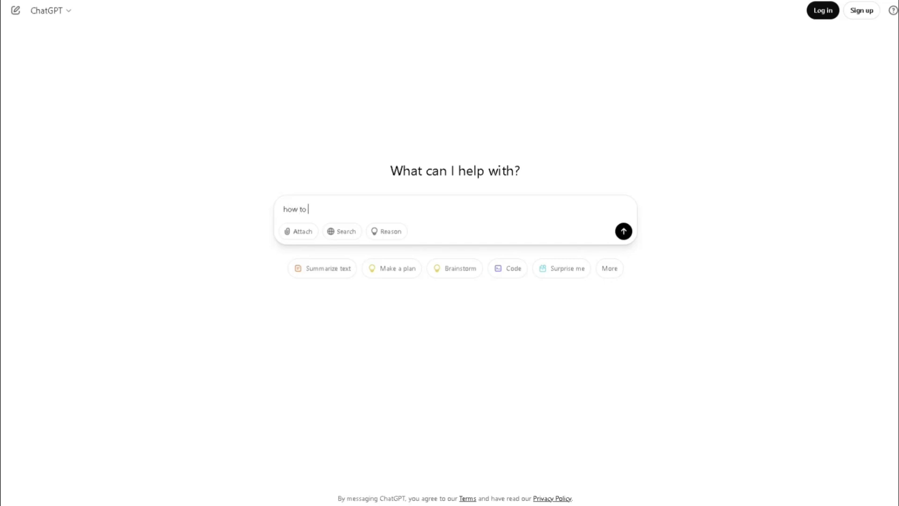
{"action": "type", "text": "recover delet"}
{"action": "type", "text": "ed chats he"}
{"action": "type", "text": "re?"}
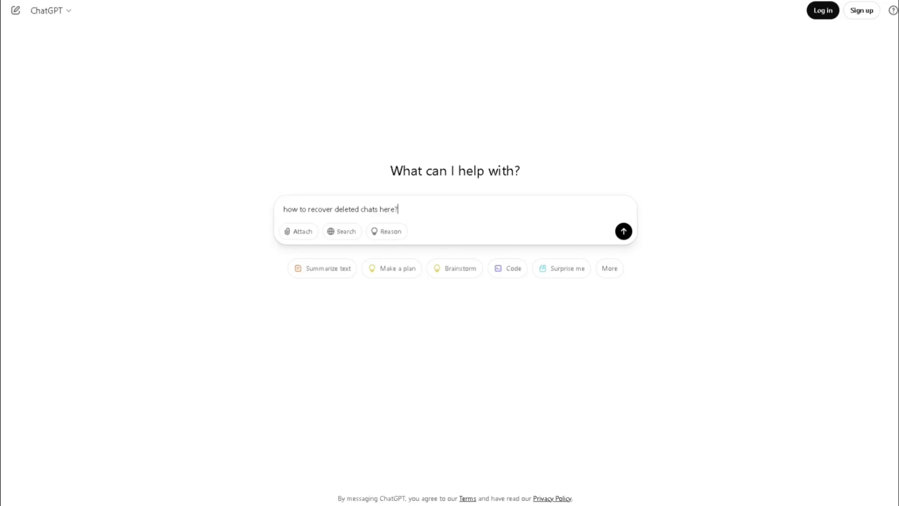
Step: Send the question about recovering deleted chats to ChatGPT
{"action": "left_click", "coordinate": [623, 230]}
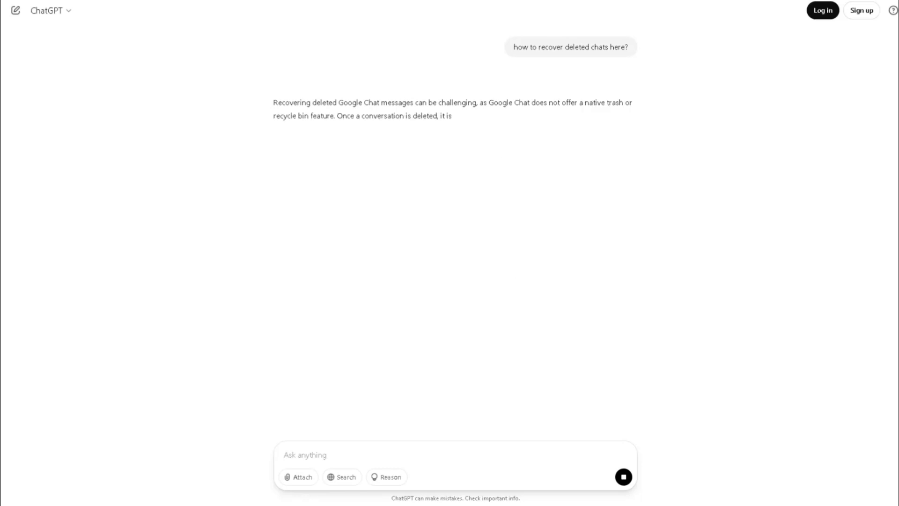
{"action": "type", "text": "I mean h"}
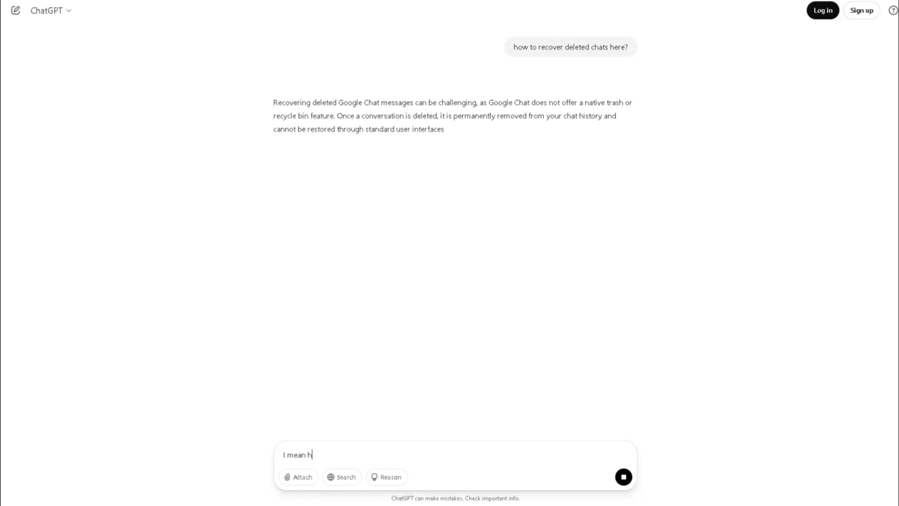
{"action": "type", "text": "ere on chatgpt"}
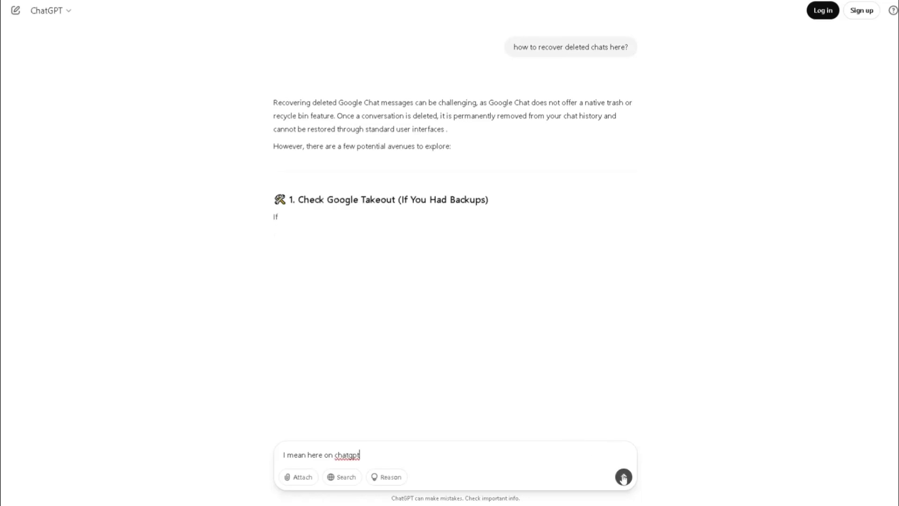
Step: Send the follow-up "I mean here on chatgpt", then ask "where is archive here?"
{"action": "left_click", "coordinate": [624, 477]}
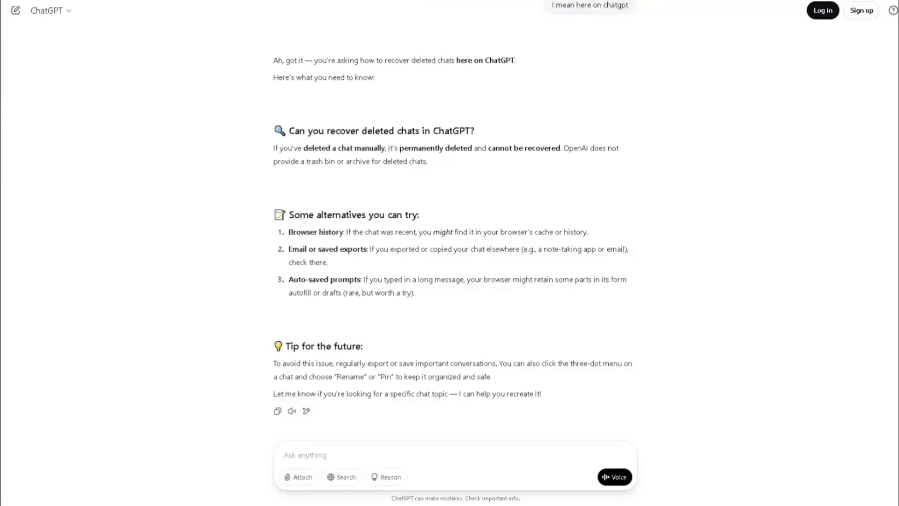
{"action": "type", "text": "where is"}
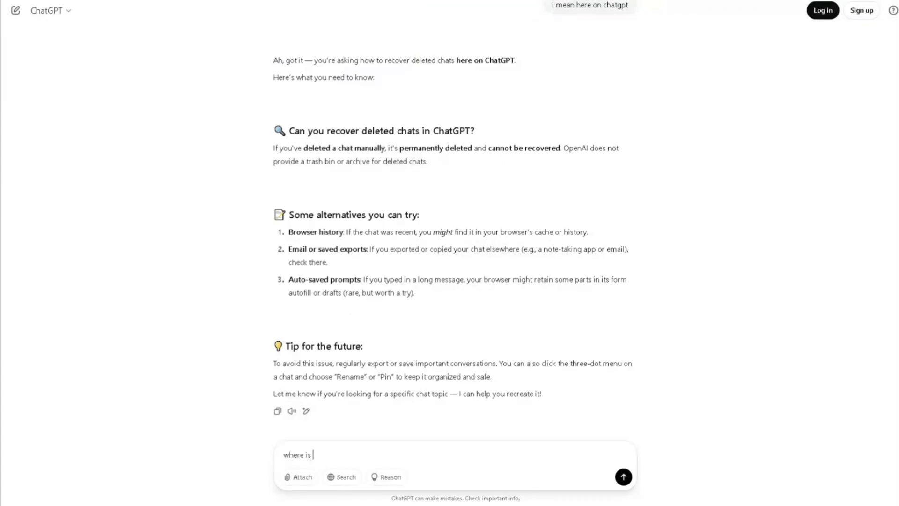
{"action": "type", "text": " archive "}
{"action": "type", "text": "here?"}
{"action": "key", "text": "Return"}
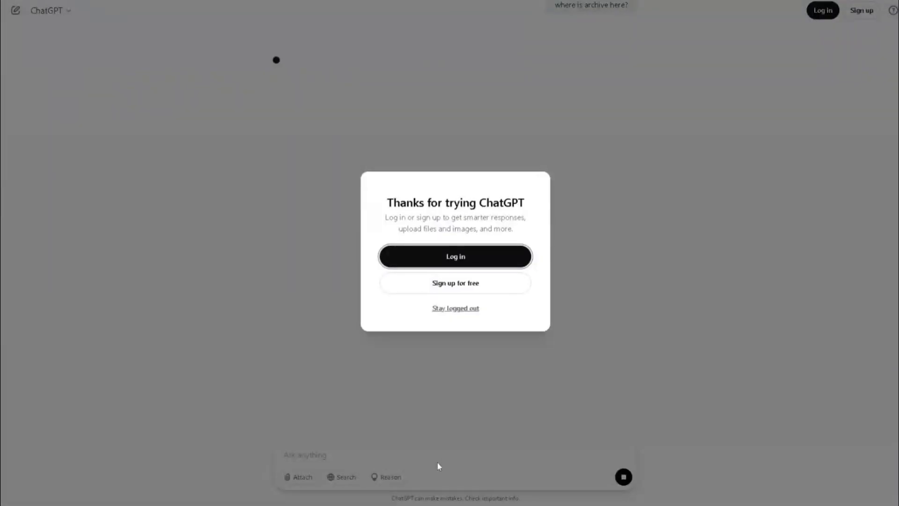